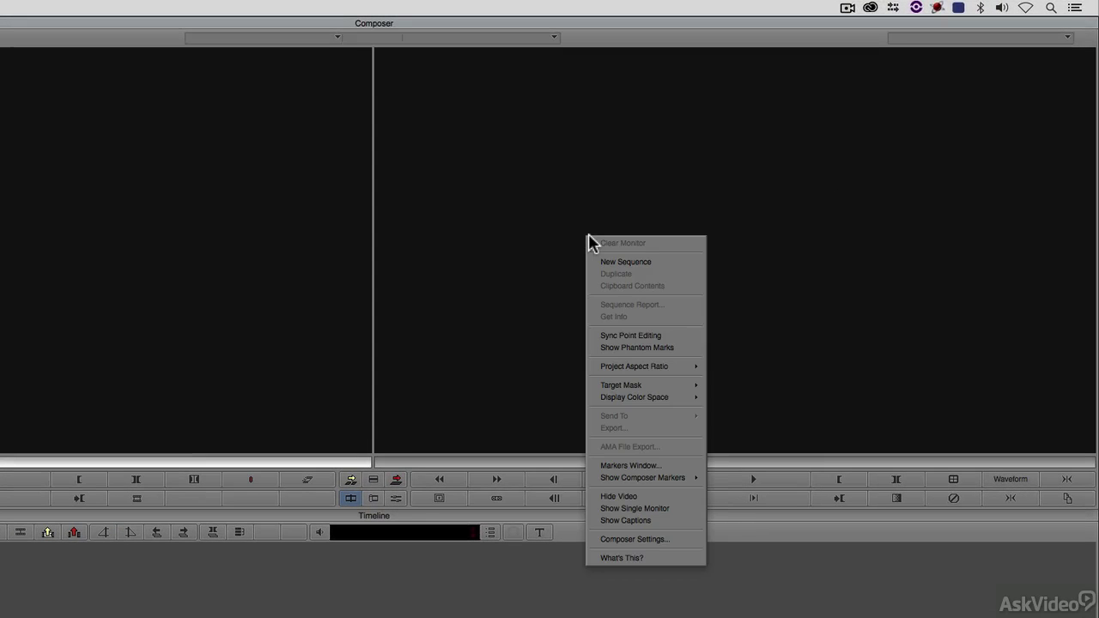
# Step: Create the new sequence Untitled Sequence.02 and confirm its 720p/23.976 format at 1280x720
pyautogui.click(646, 262)
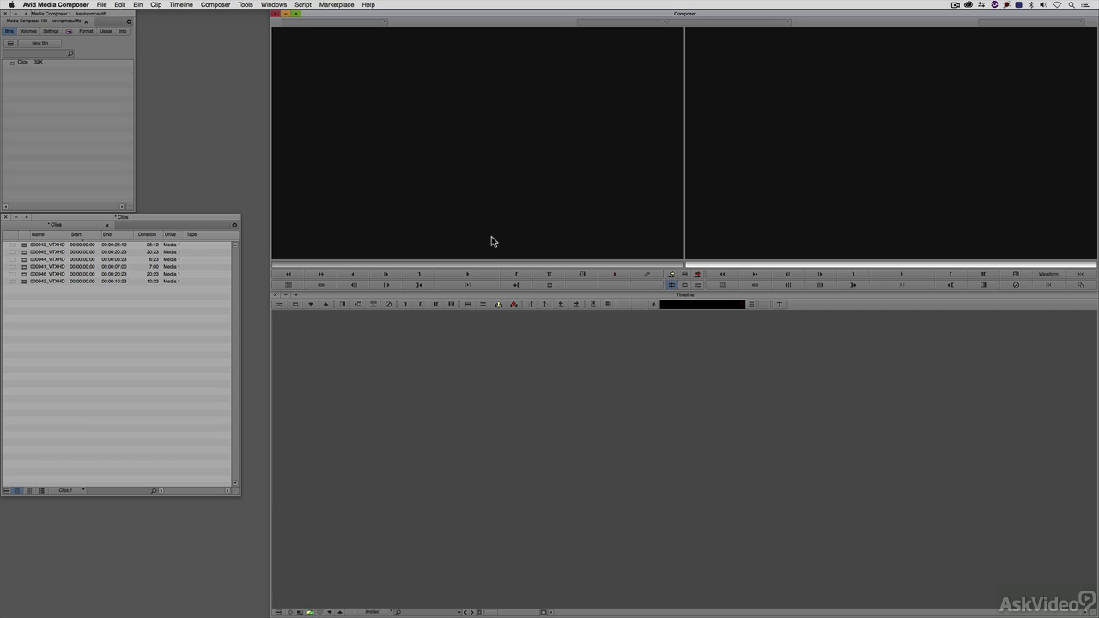
pyautogui.rightClick(801, 176)
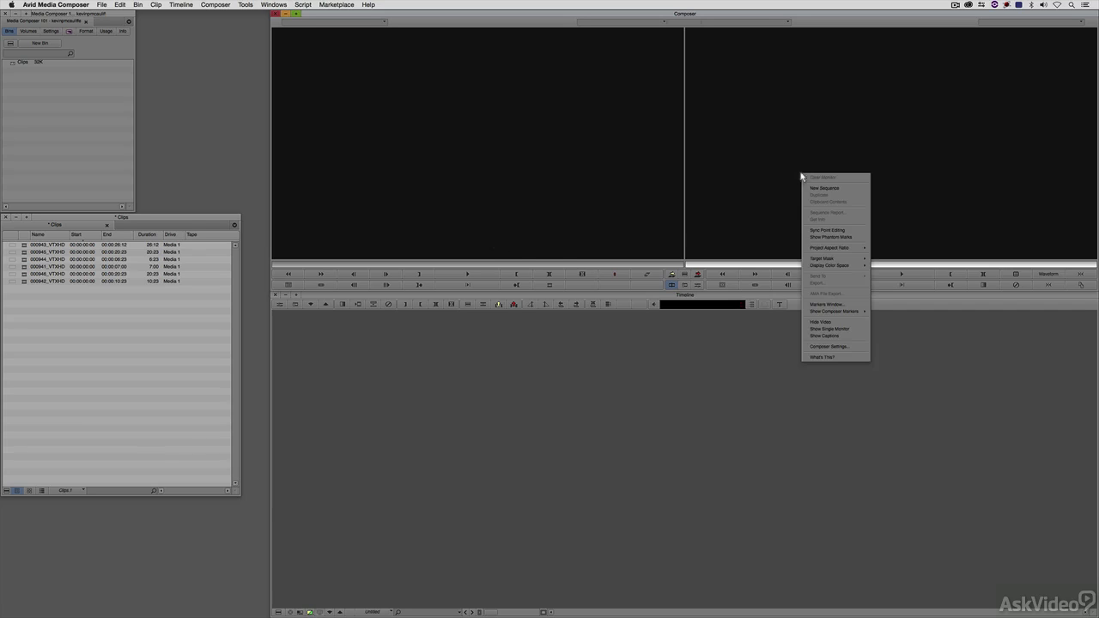
pyautogui.click(845, 188)
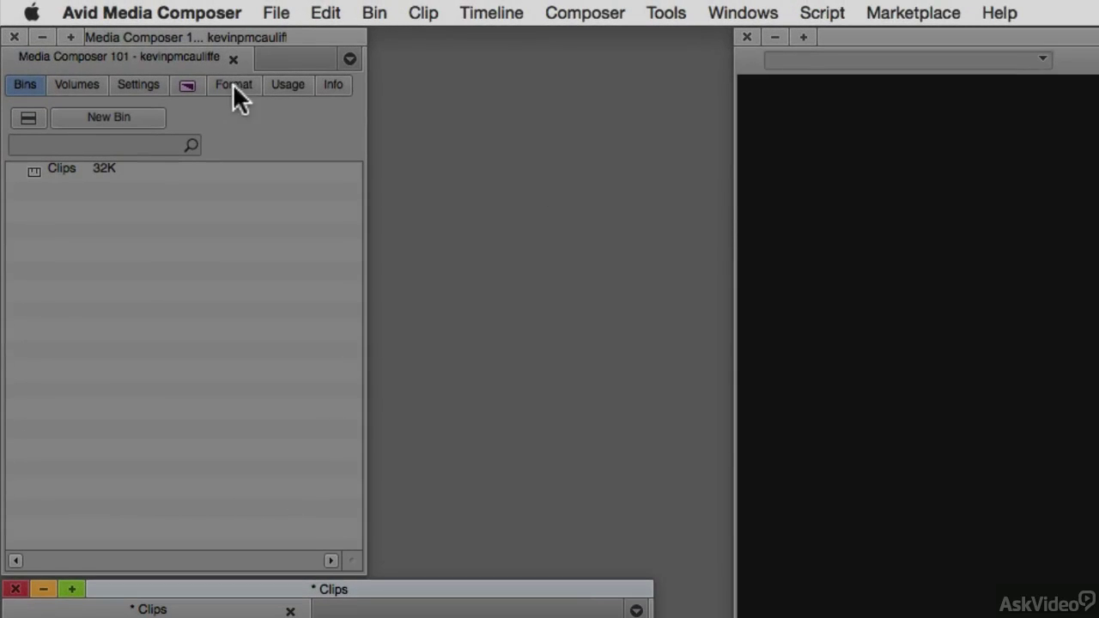
pyautogui.click(233, 86)
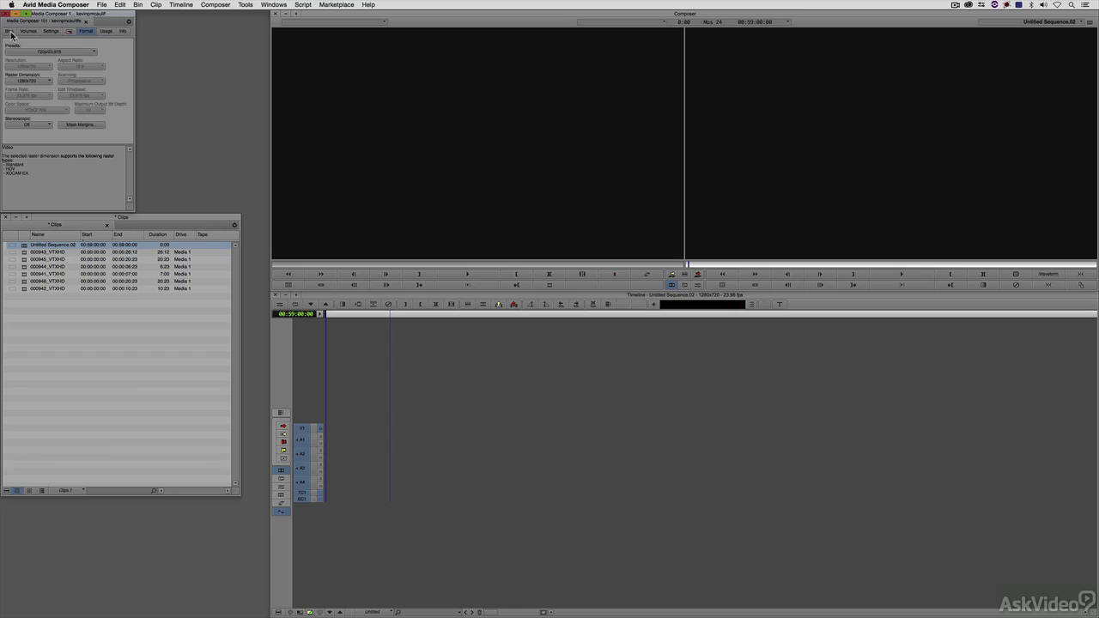
# Step: Load clip 000943_VTXHD from the Clips bin into the source monitor
pyautogui.click(11, 32)
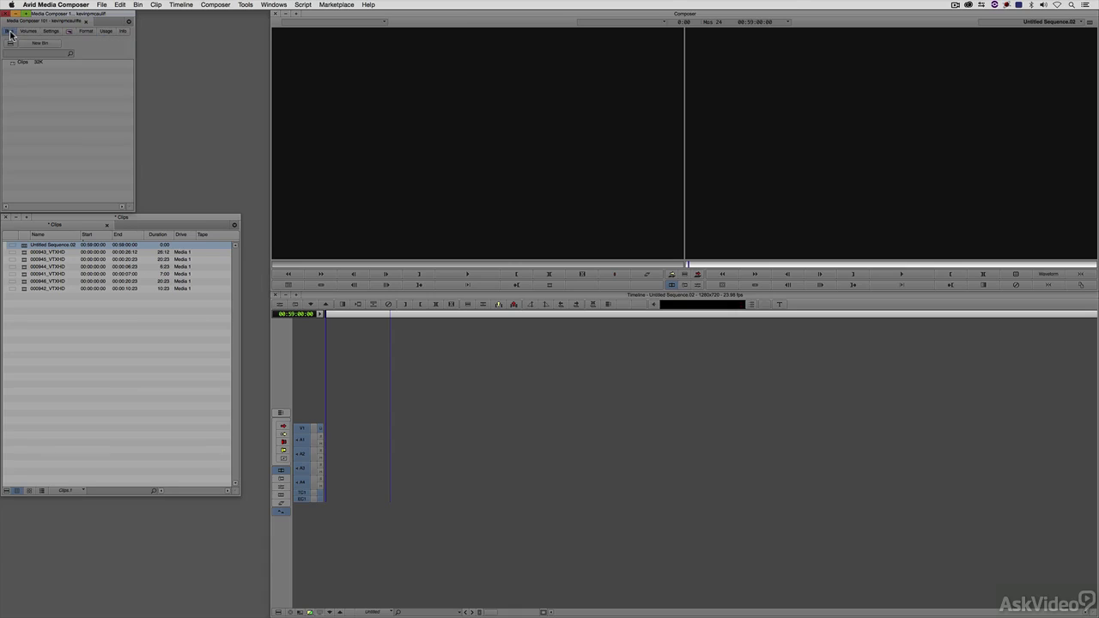
pyautogui.click(111, 217)
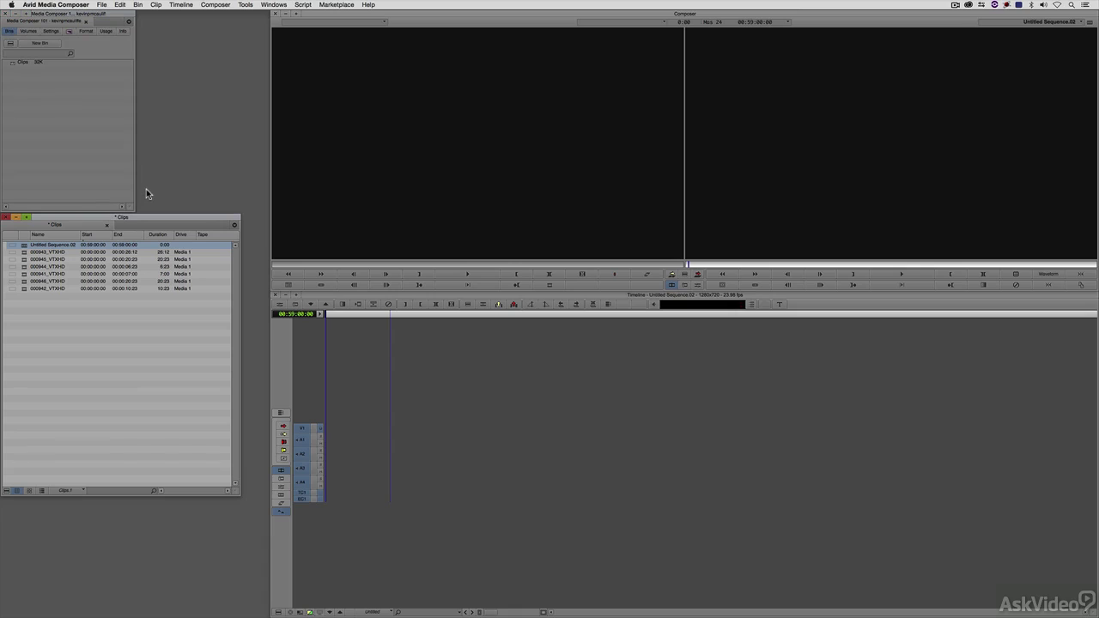
pyautogui.click(24, 254)
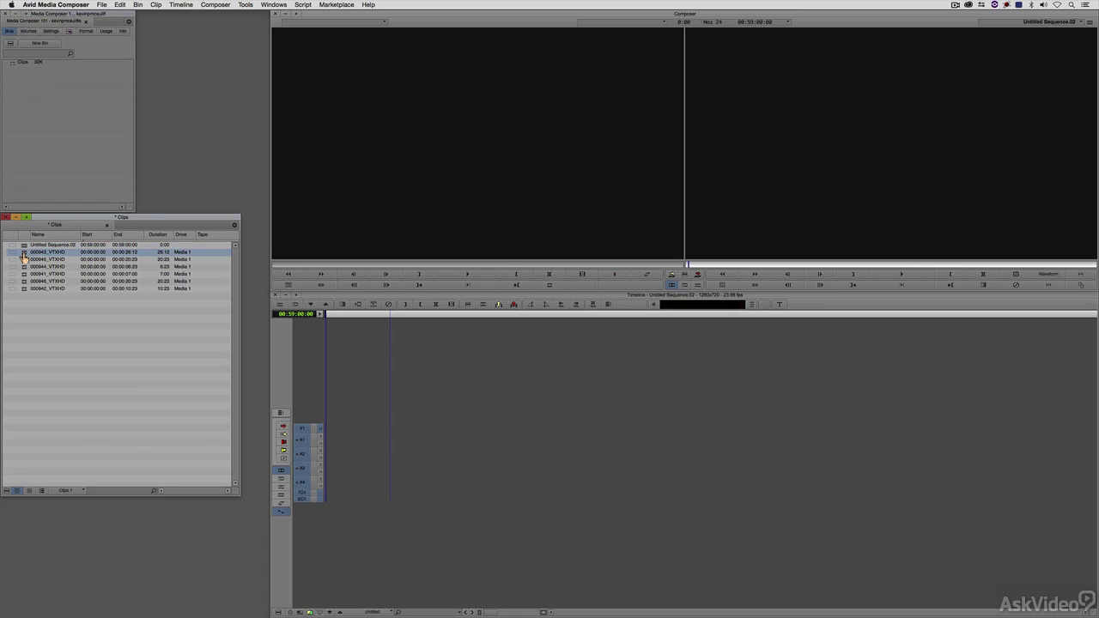
pyautogui.doubleClick(24, 257)
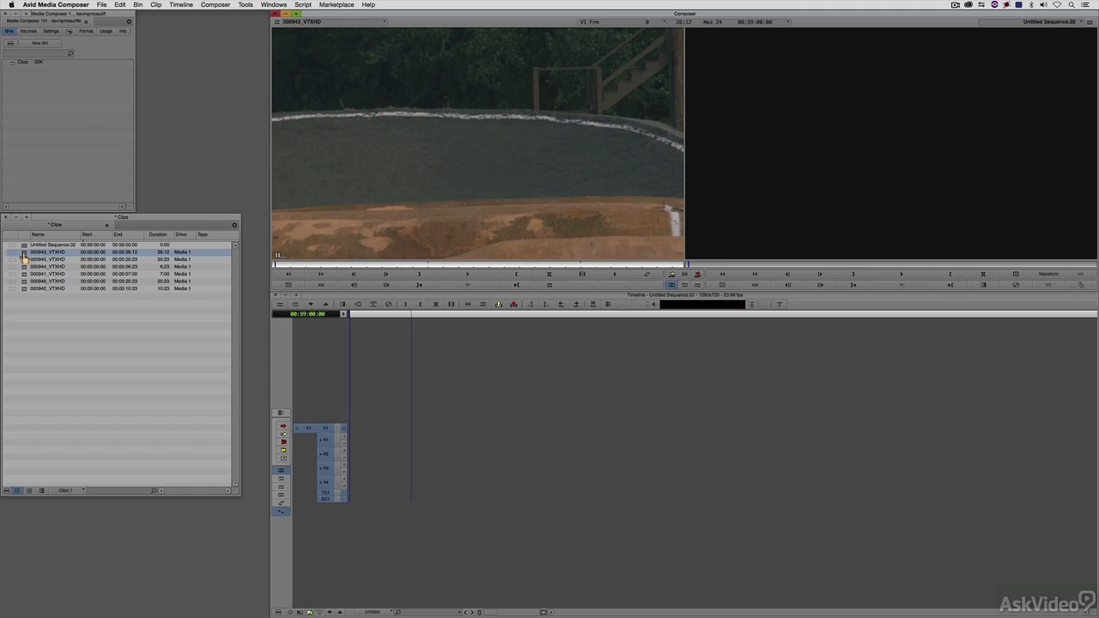
# Step: Skim and play through the BMX footage at increasing speed, then stop playback
pyautogui.click(335, 267)
pyautogui.moveTo(334, 267); pyautogui.dragTo(262, 263)
pyautogui.press('space')
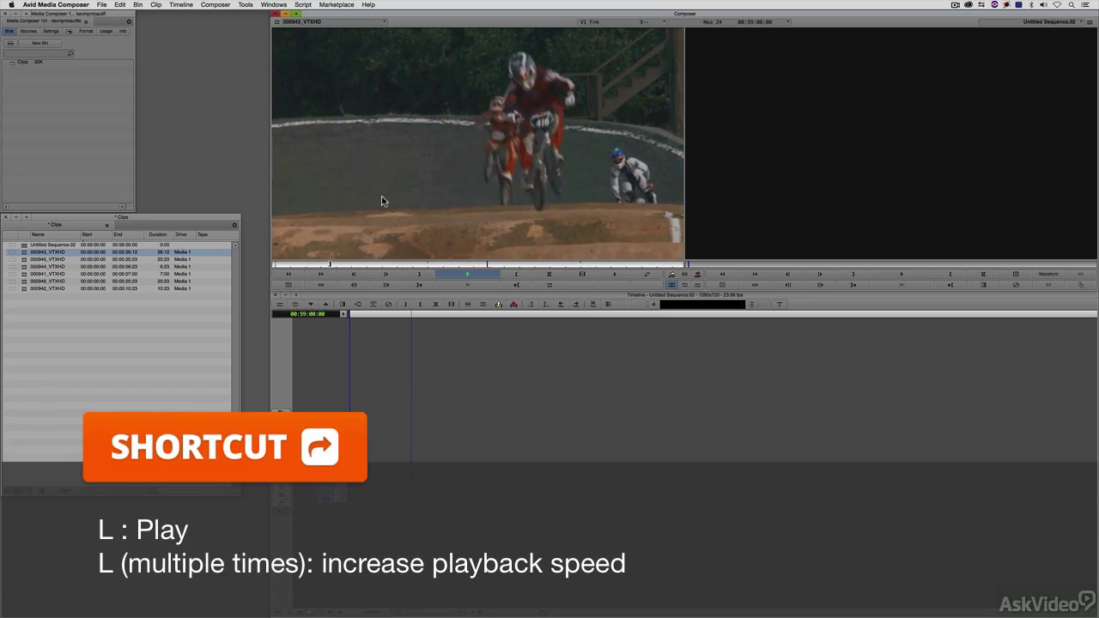
pyautogui.press('l')
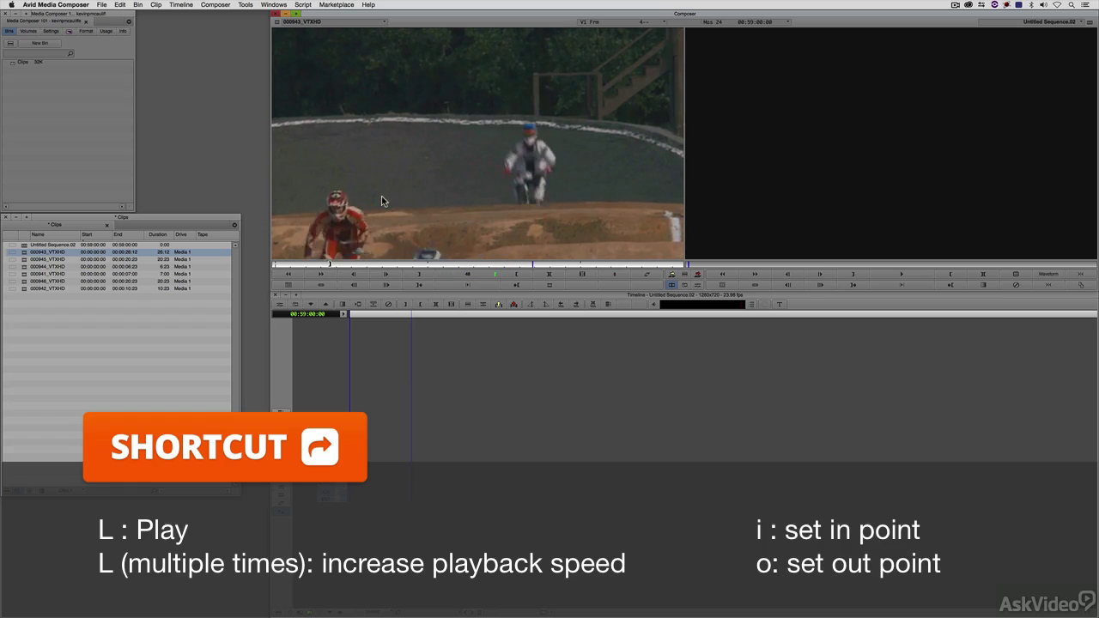
pyautogui.press('l')
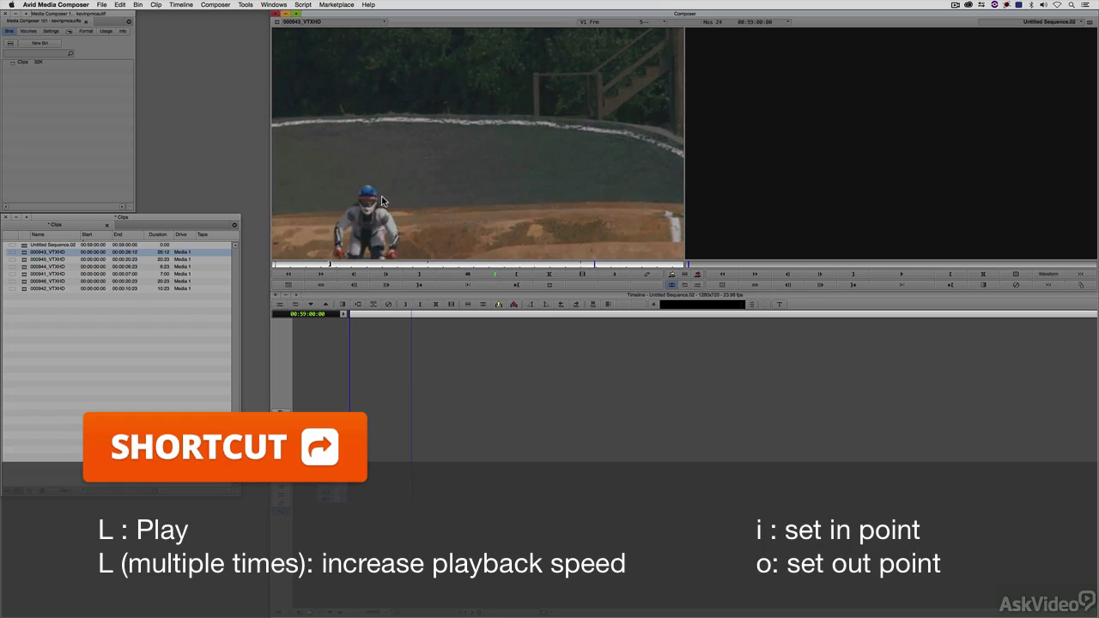
pyautogui.press('k')
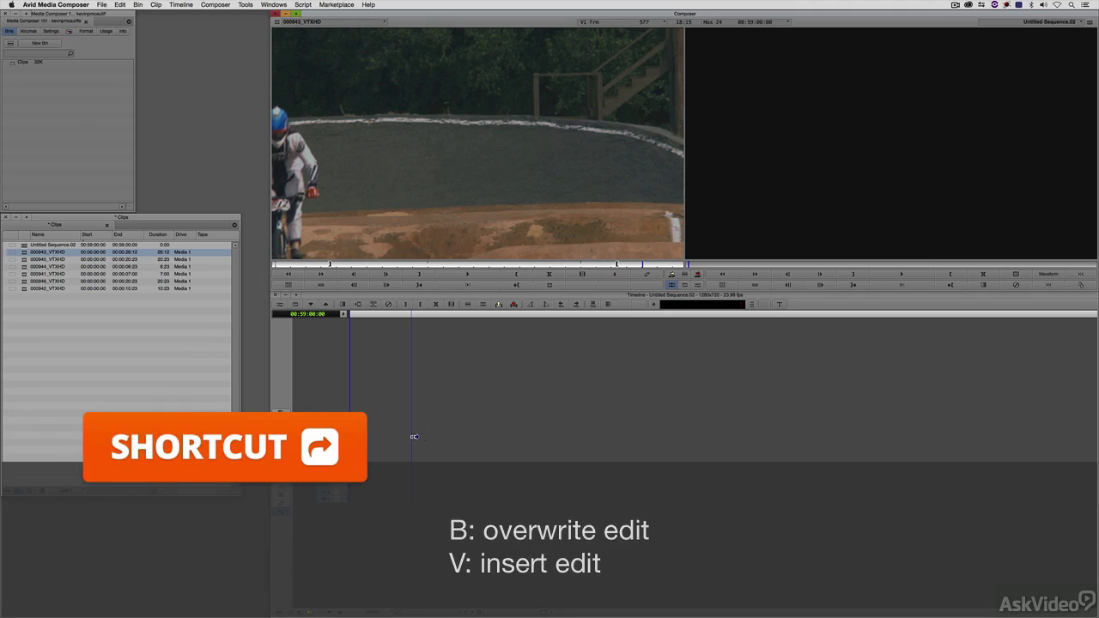
# Step: Place the marked 000943_VTXHD section on V1 and load 000941_VTXHD into the source monitor
pyautogui.moveTo(414, 436); pyautogui.dragTo(419, 438)
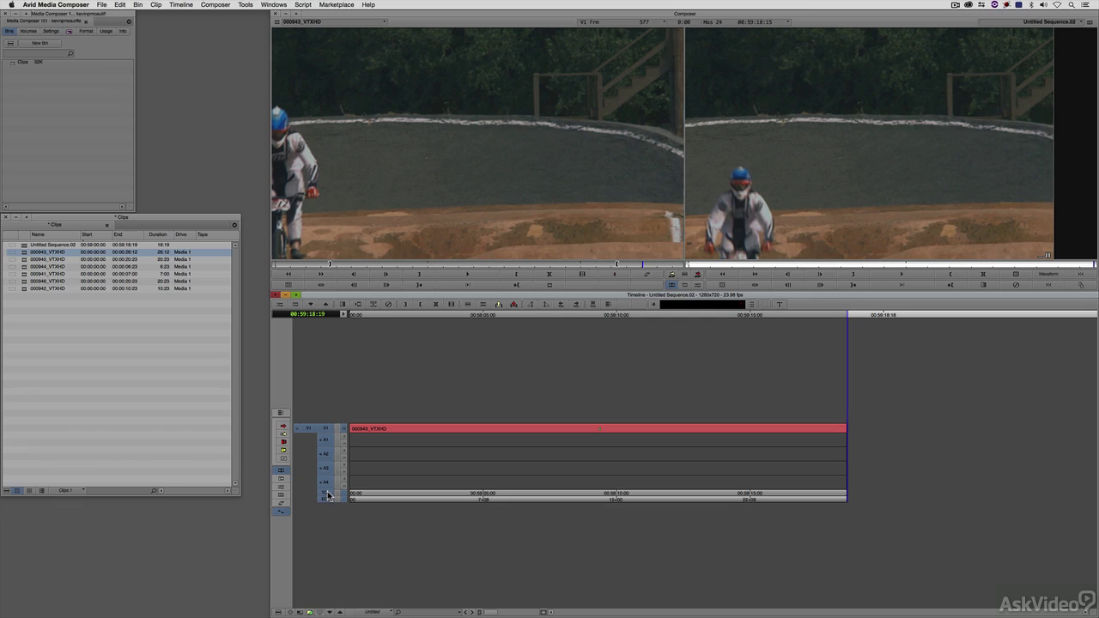
pyautogui.moveTo(25, 274); pyautogui.dragTo(268, 249)
# Step: Mark the out point after the rider's jump in 000941_VTXHD and add a V2 video track
pyautogui.moveTo(367, 266); pyautogui.dragTo(554, 271)
pyautogui.press('o')
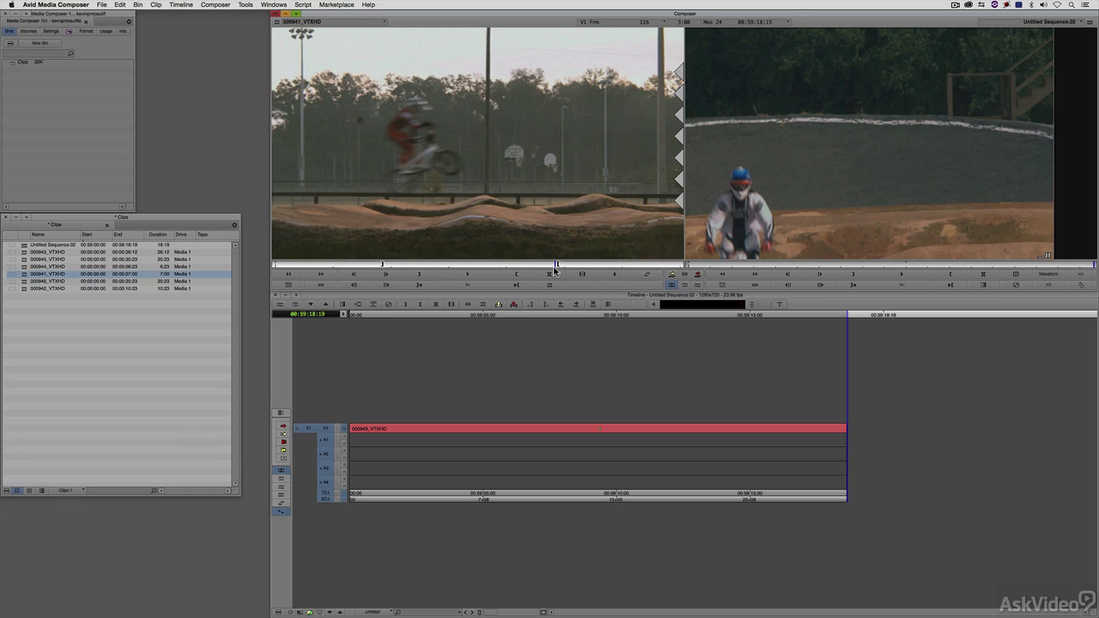
pyautogui.press('super+y')
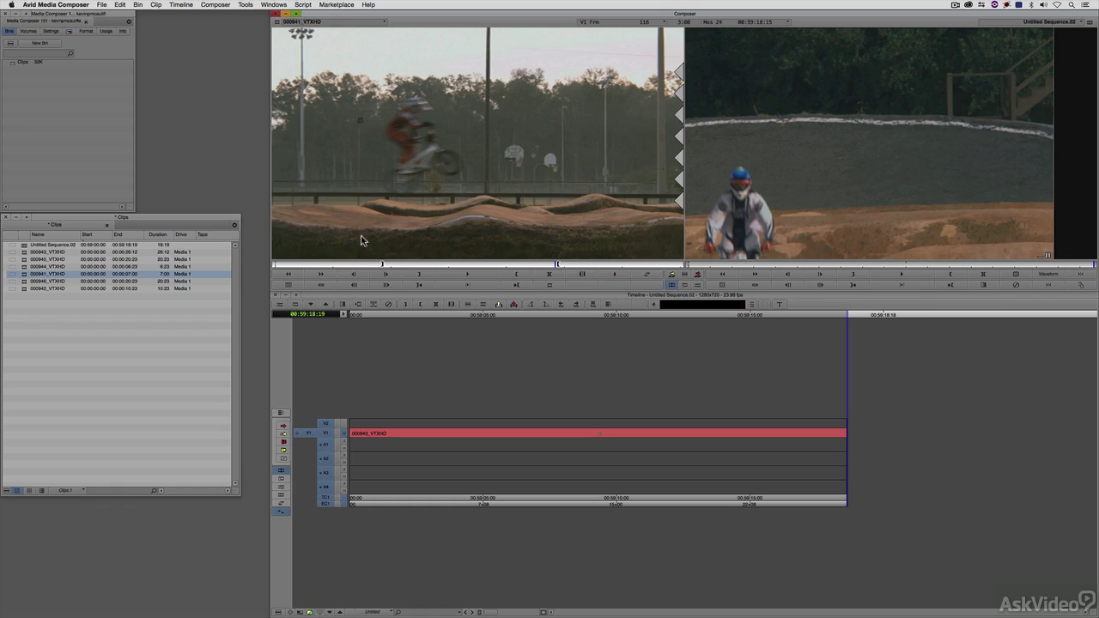
# Step: Mark the motocross jump in 000946_VTXHD and splice it onto the end of V1
pyautogui.doubleClick(24, 283)
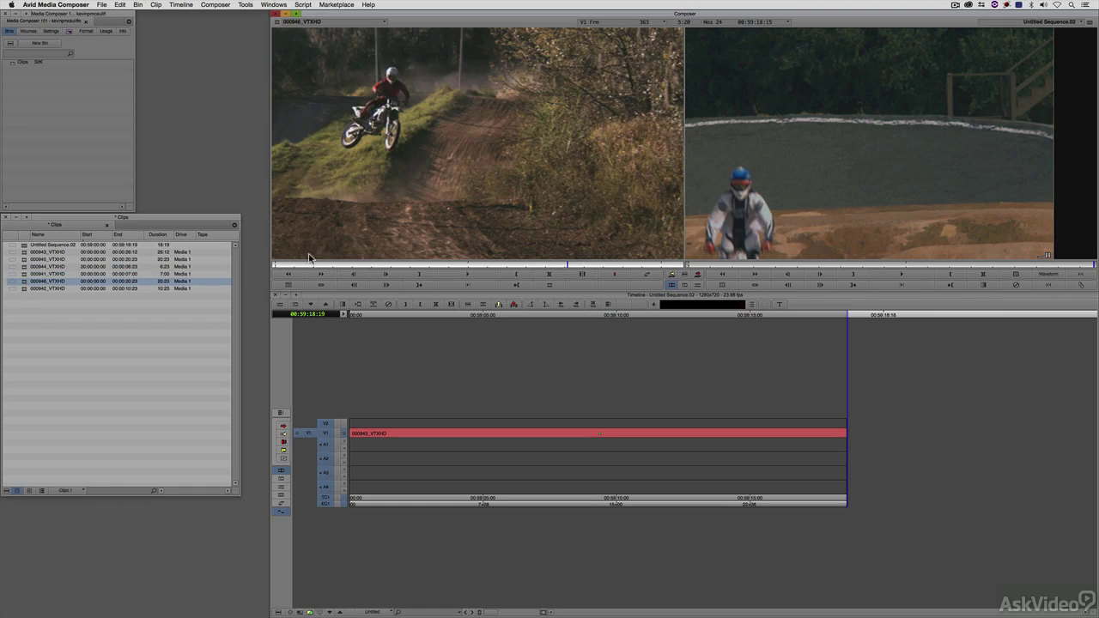
pyautogui.moveTo(356, 266); pyautogui.dragTo(487, 266)
pyautogui.press('i')
pyautogui.press('o')
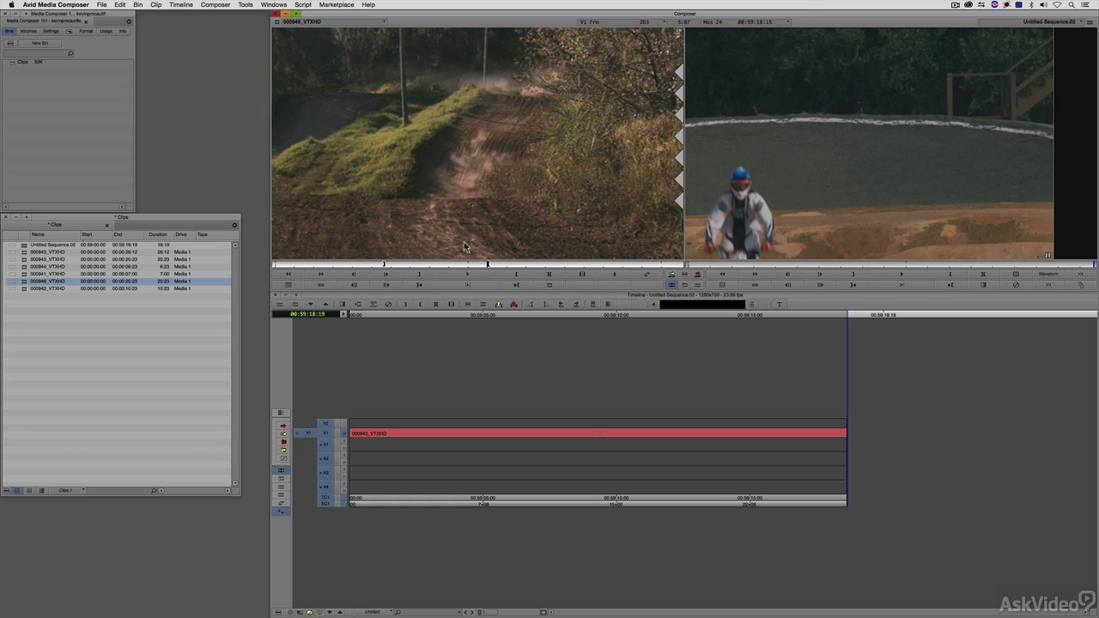
pyautogui.press('v')
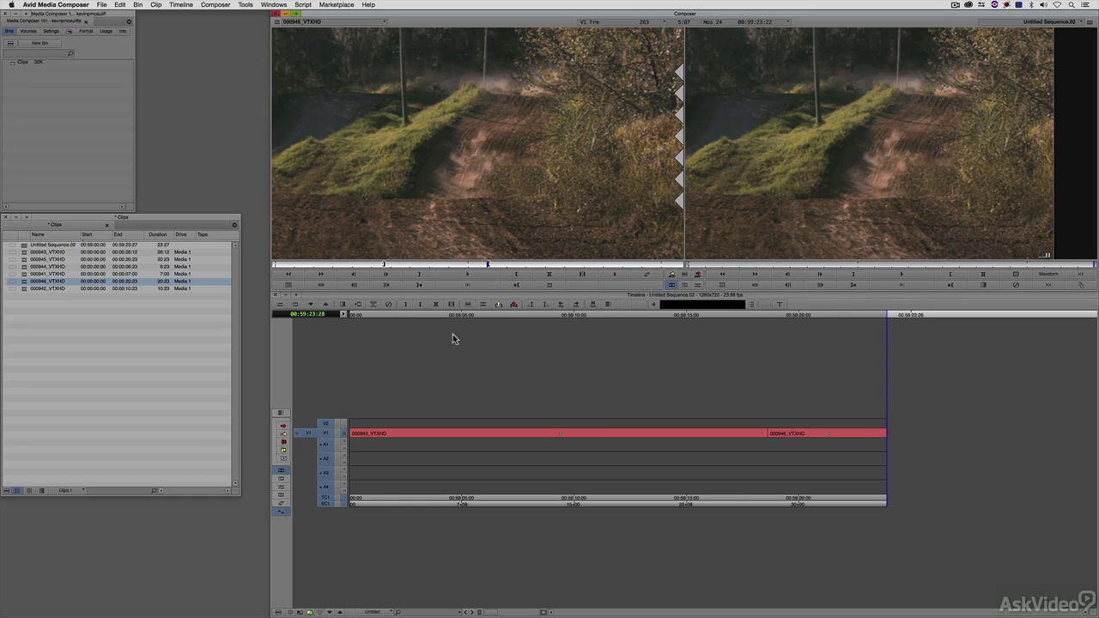
# Step: Move 000946_VTXHD up to V2 in Segment Mode, then undo both the move and the splice
pyautogui.click(284, 426)
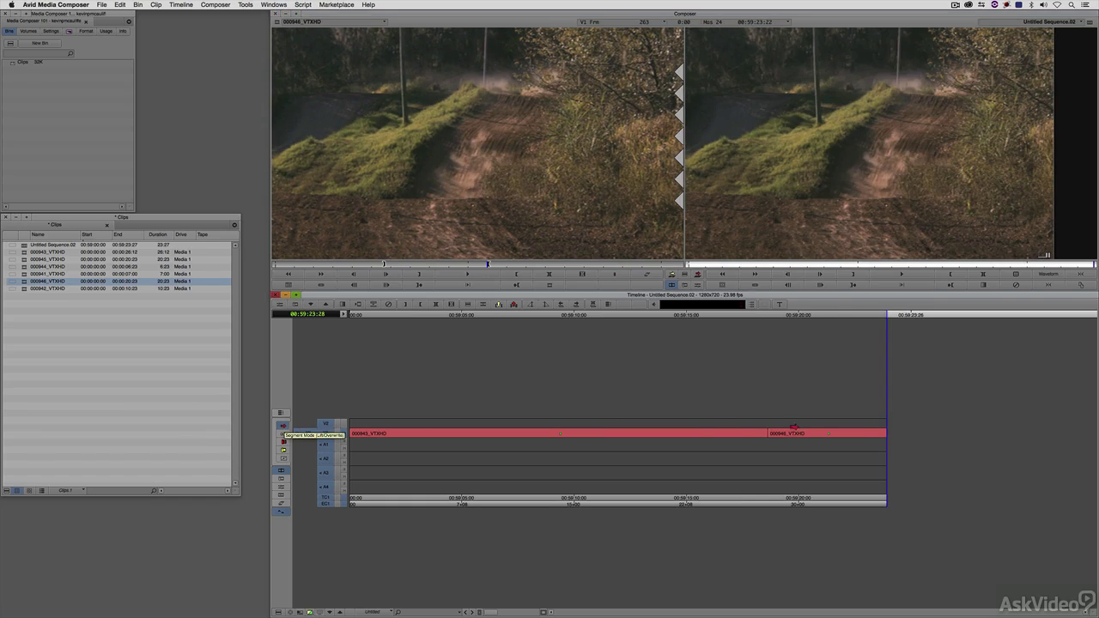
pyautogui.moveTo(796, 430); pyautogui.dragTo(796, 423)
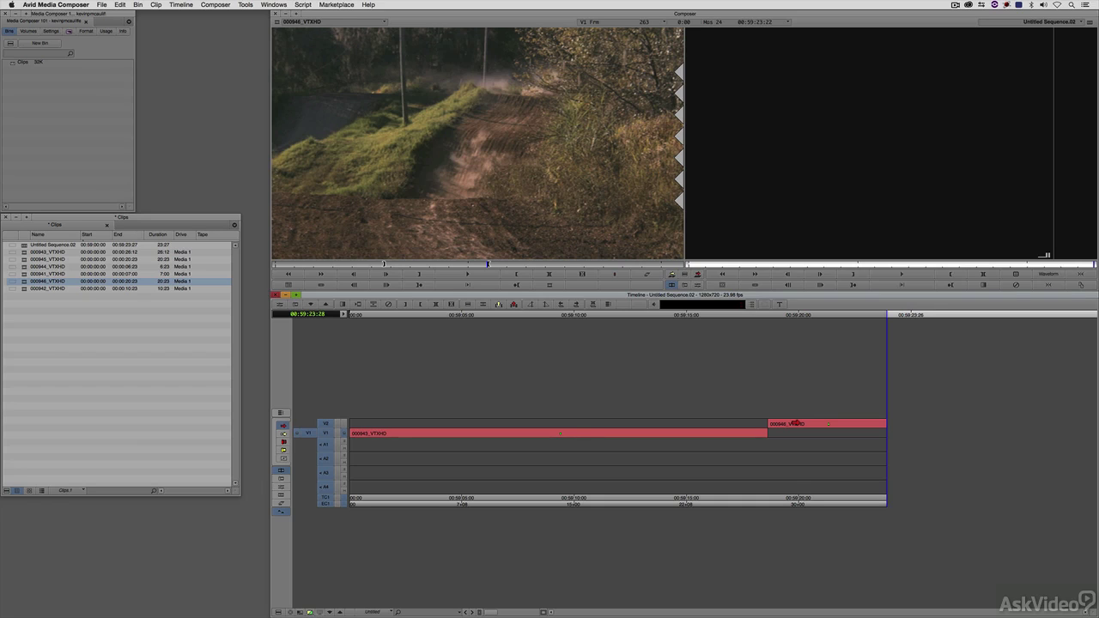
pyautogui.press('super+z')
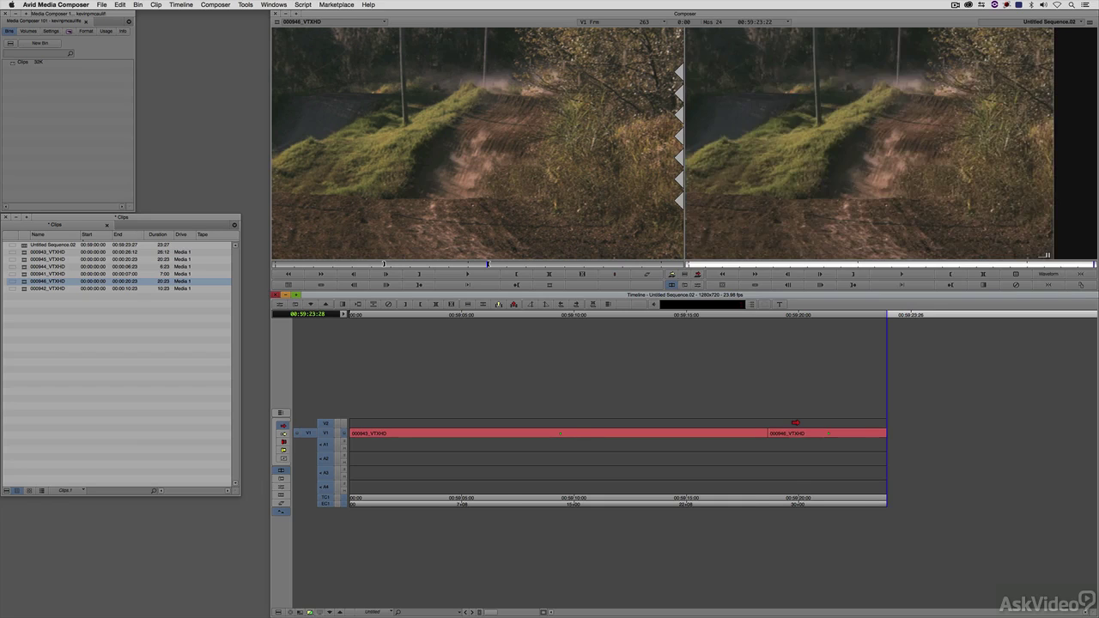
pyautogui.press('super+z')
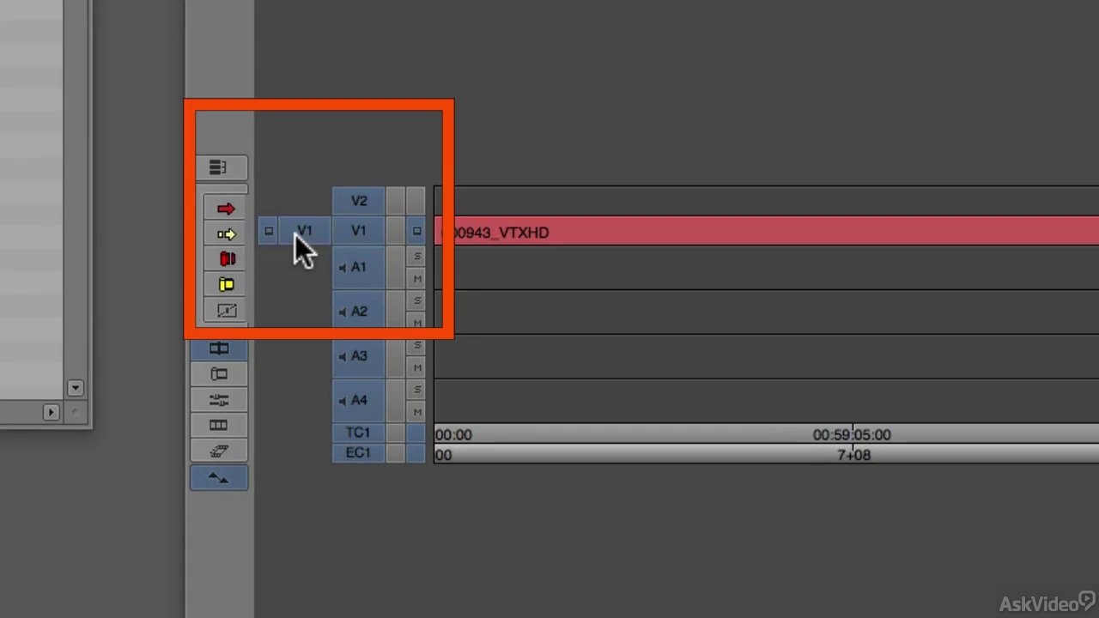
# Step: Patch source video to record track V2 and overwrite 000946_VTXHD right after the V1 clip
pyautogui.click(296, 234)
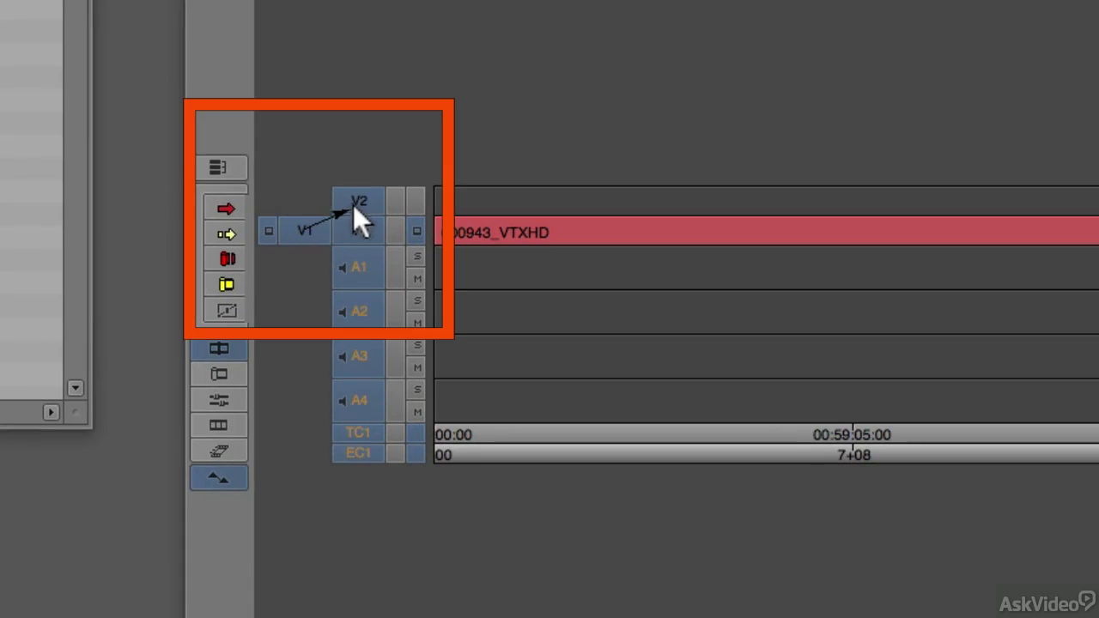
pyautogui.moveTo(358, 202); pyautogui.dragTo(359, 203)
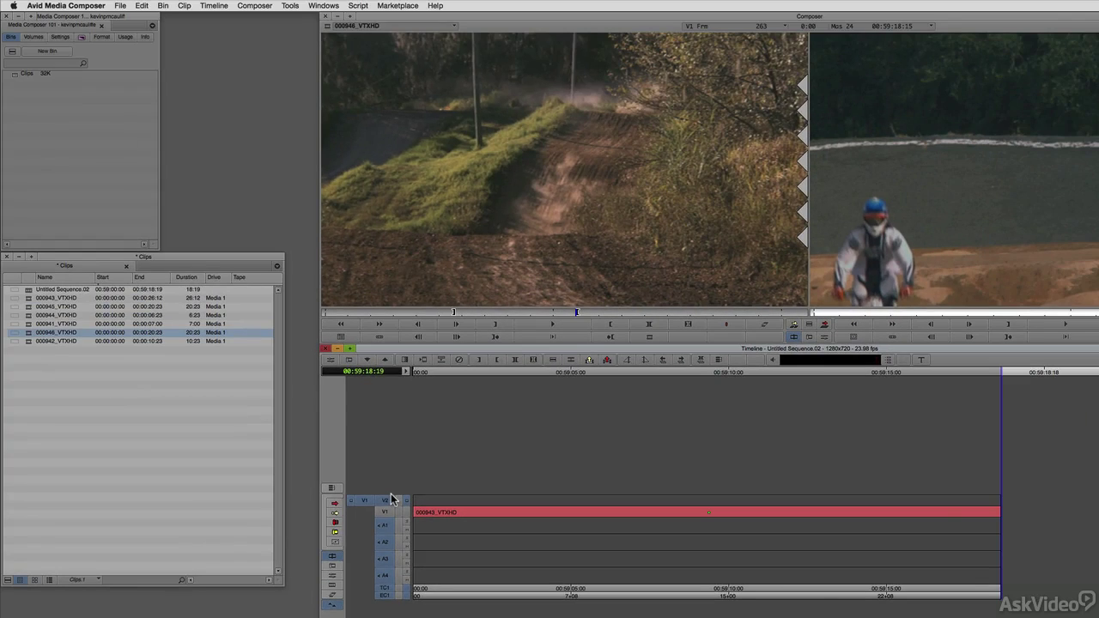
pyautogui.press('b')
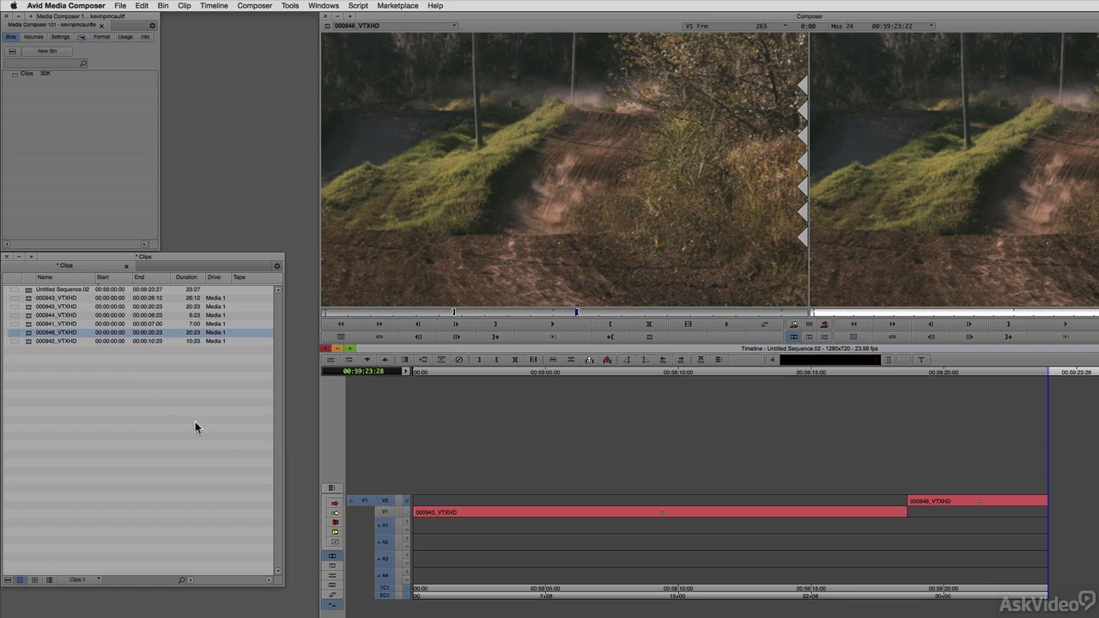
# Step: Load 000945_VTXHD into the source monitor and mark its In and Out points
pyautogui.doubleClick(30, 306)
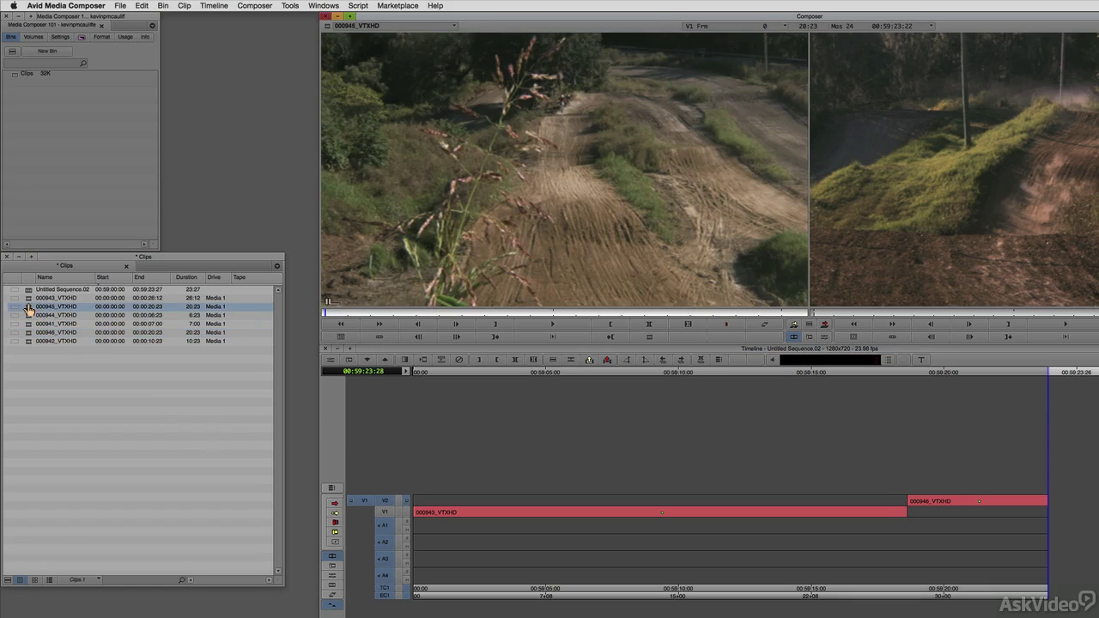
pyautogui.moveTo(446, 311); pyautogui.dragTo(577, 311)
pyautogui.press('i')
pyautogui.press('o')
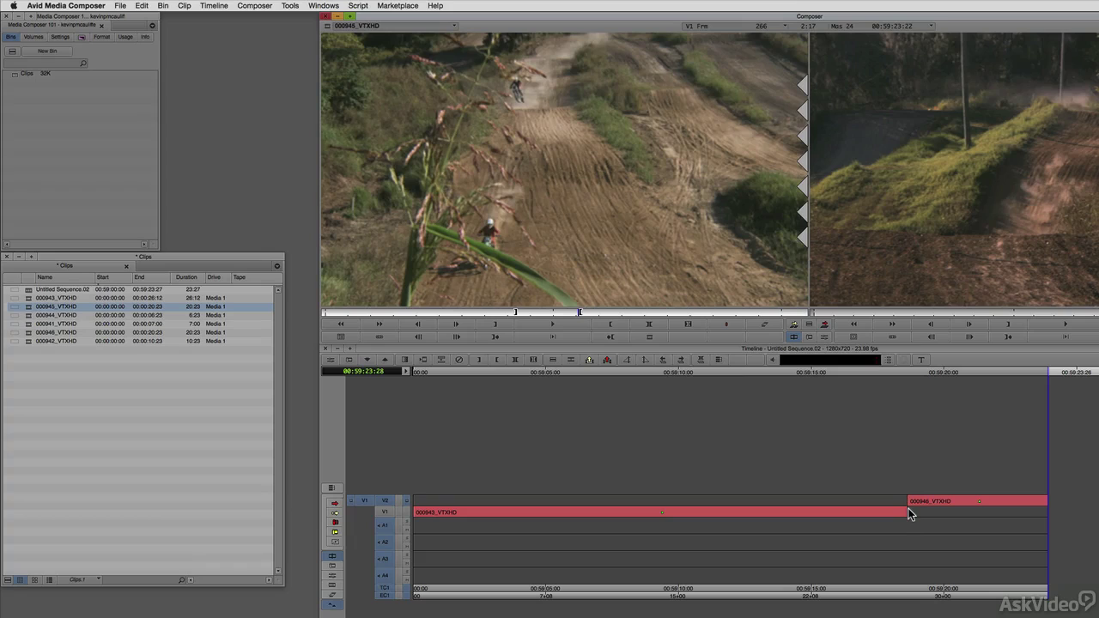
# Step: At 00:59:18:19, overwrite 000945 onto V2, undo it, then splice it in before 000946
pyautogui.click(908, 552)
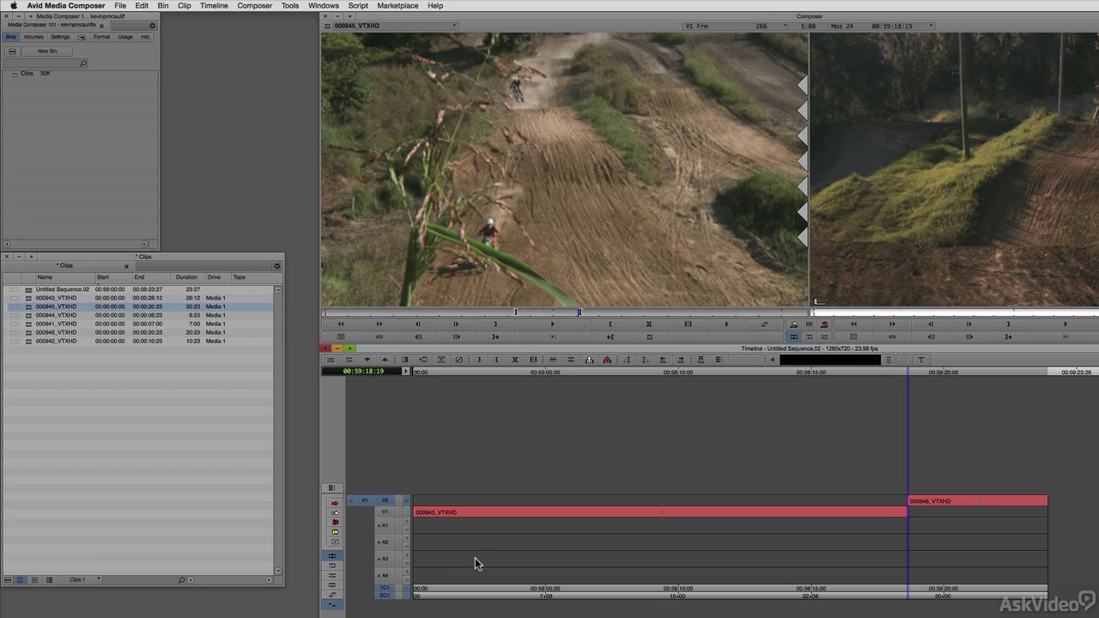
pyautogui.press('b')
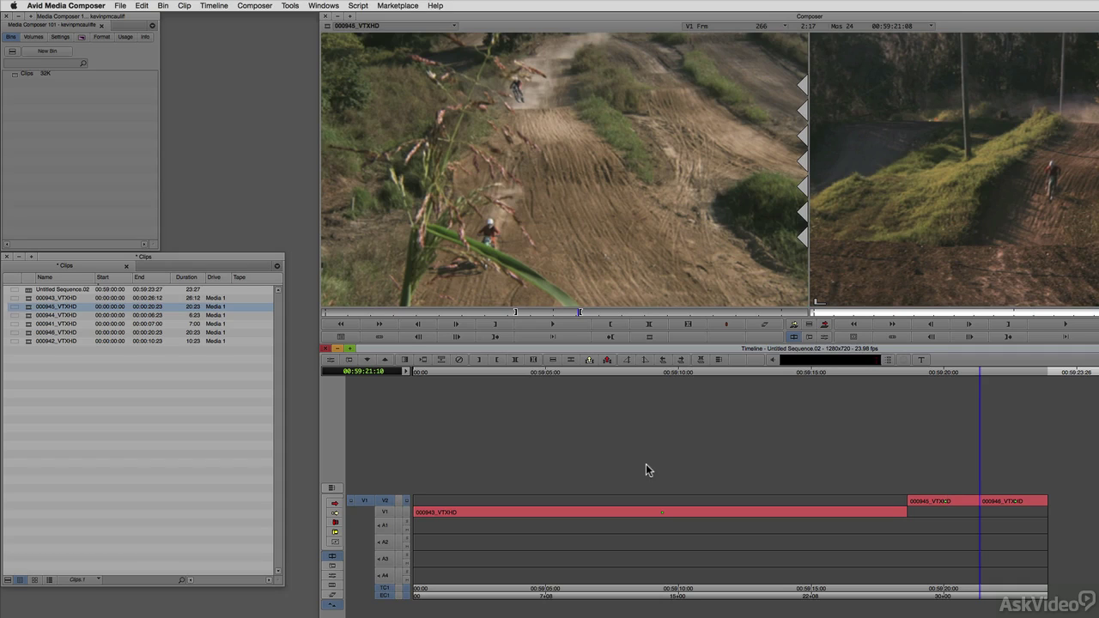
pyautogui.press('super+z')
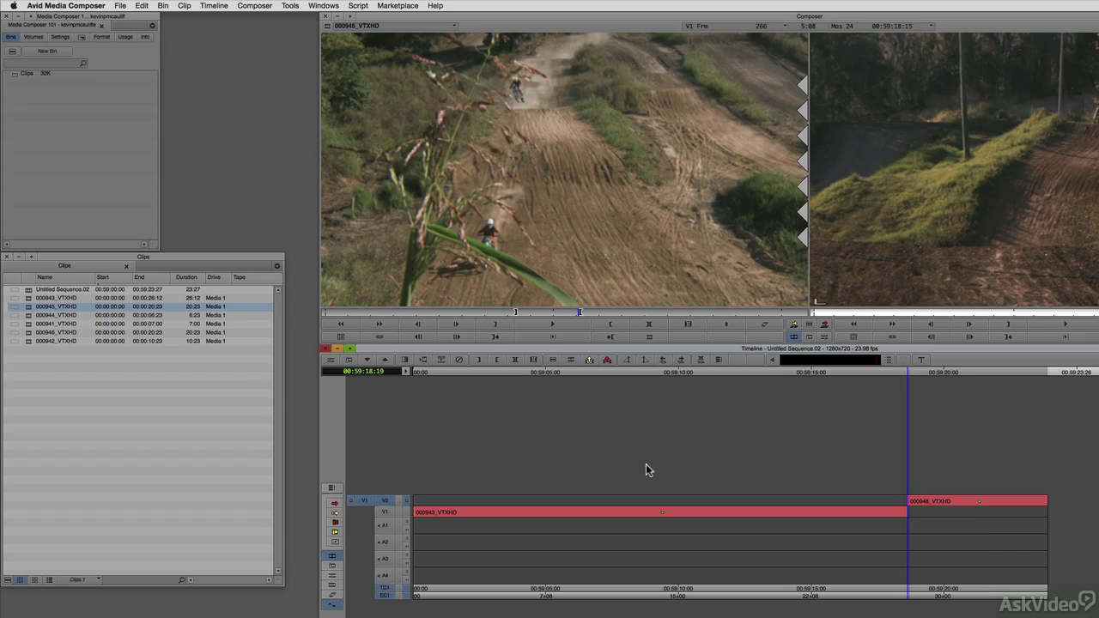
pyautogui.press('v')
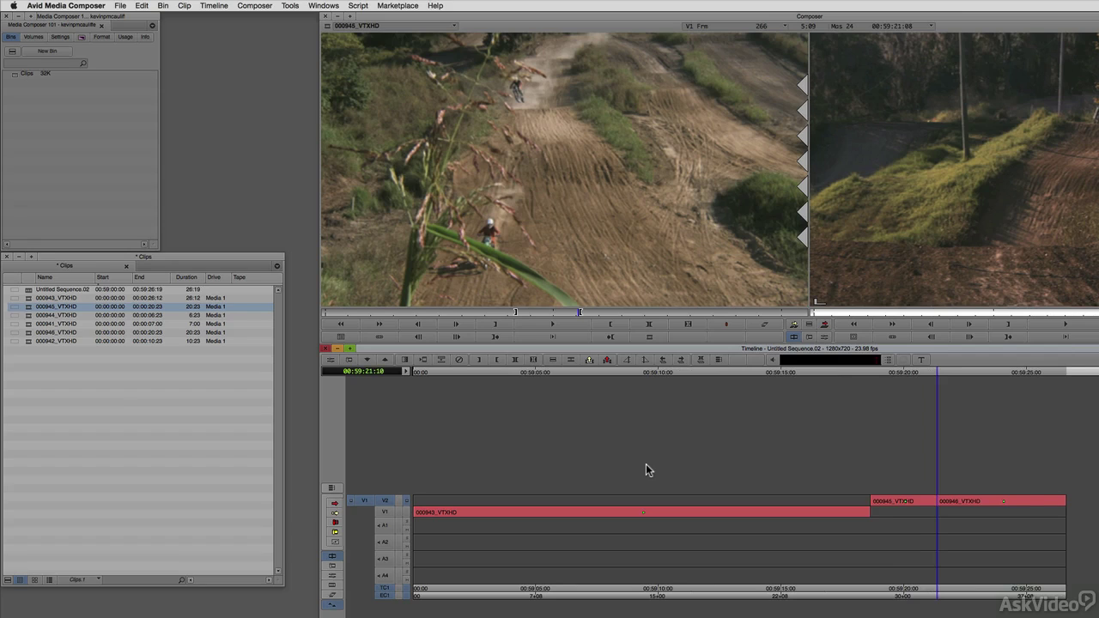
# Step: Move 000946_VTXHD down to V1 and find the cyclist shot in 000942_VTXHD
pyautogui.click(335, 503)
pyautogui.moveTo(943, 501); pyautogui.dragTo(959, 515)
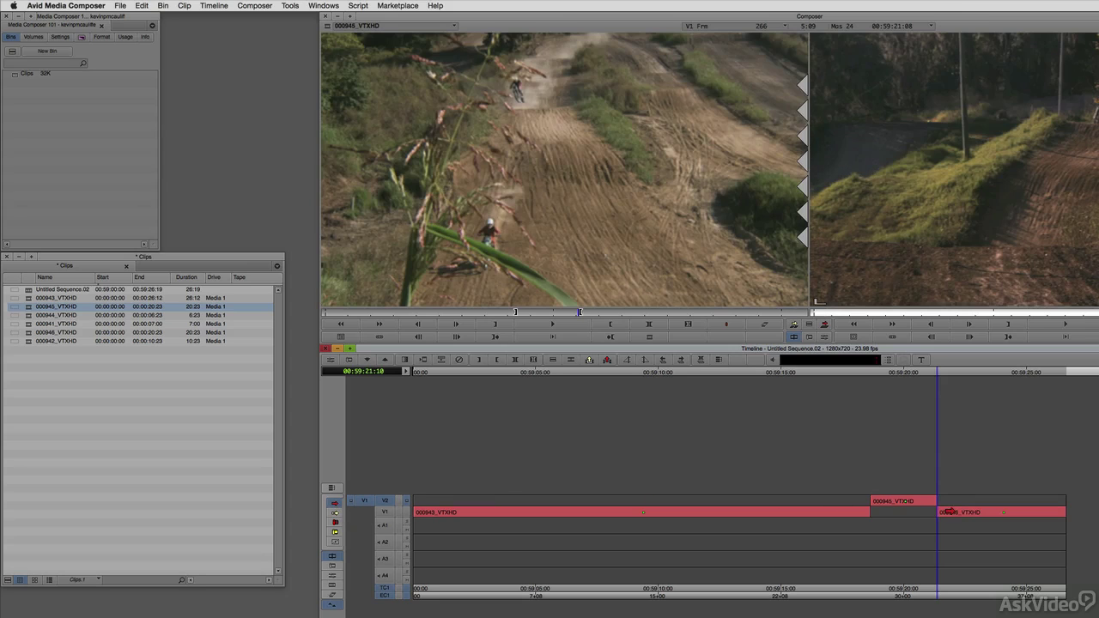
pyautogui.doubleClick(33, 341)
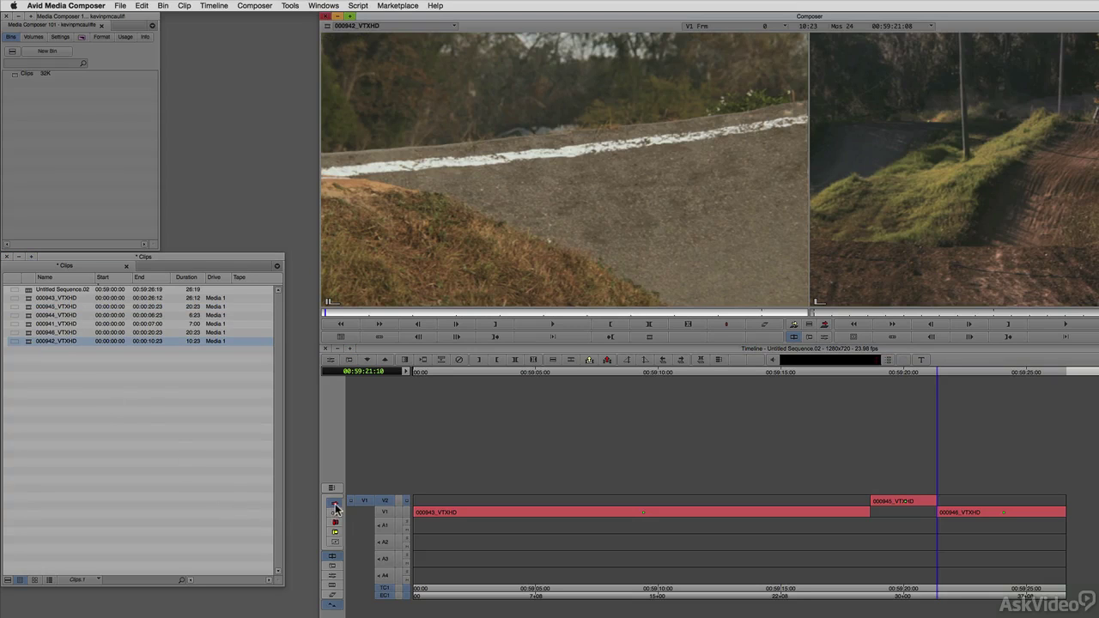
pyautogui.click(473, 314)
pyautogui.moveTo(476, 312); pyautogui.dragTo(589, 313)
# Step: Mark a short In/Out around the cyclist shot, overwrite it onto V2, then undo
pyautogui.press('i')
pyautogui.press('o')
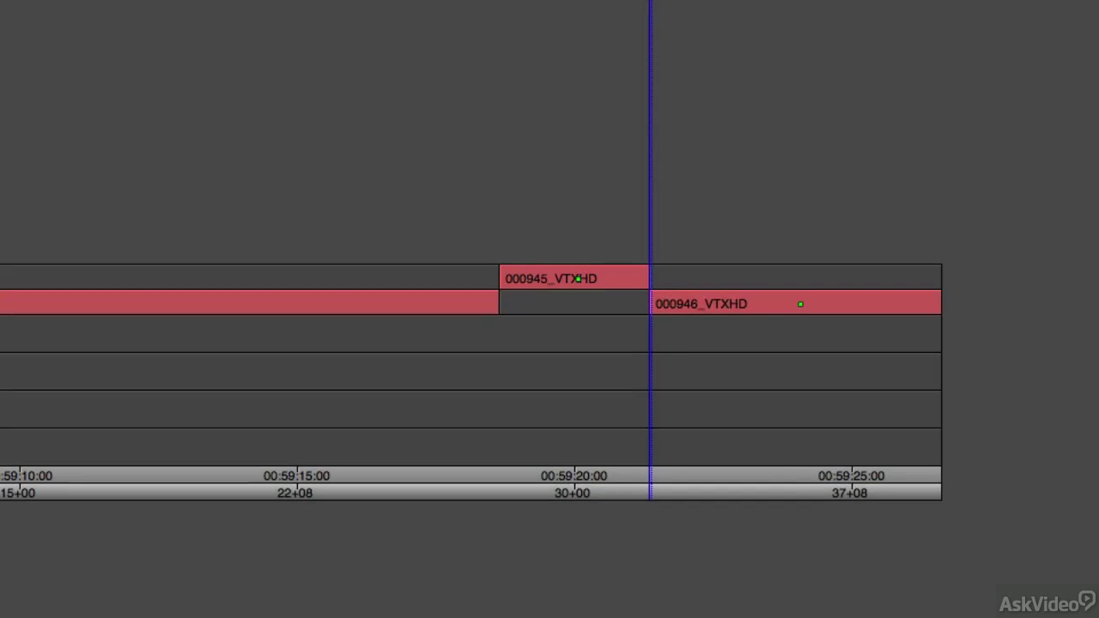
pyautogui.press('b')
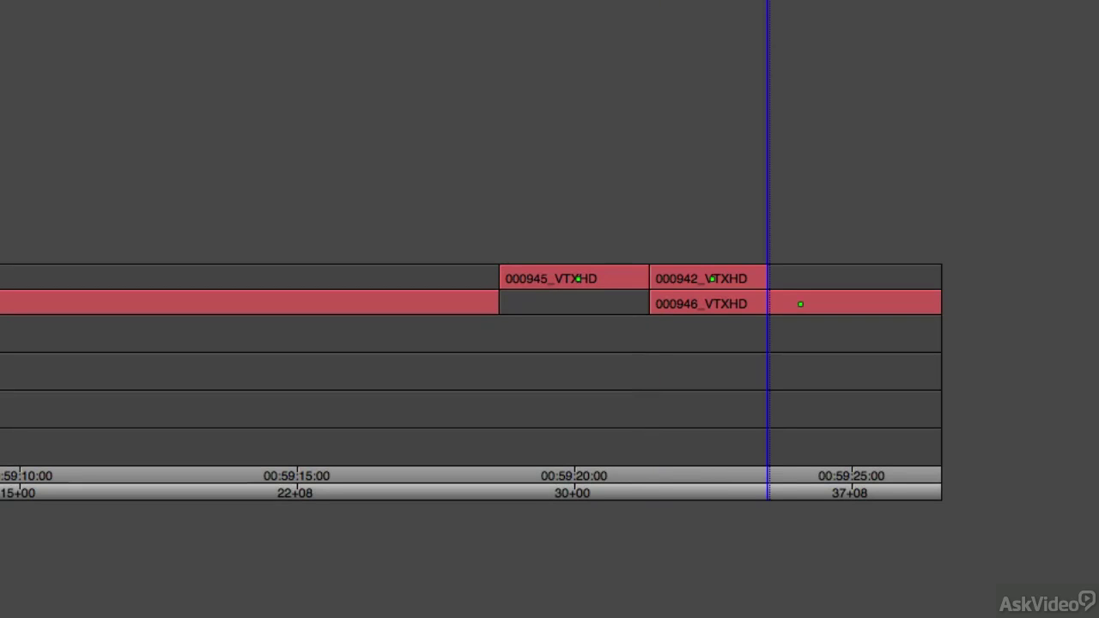
pyautogui.hotkey('ctrl', 'z')
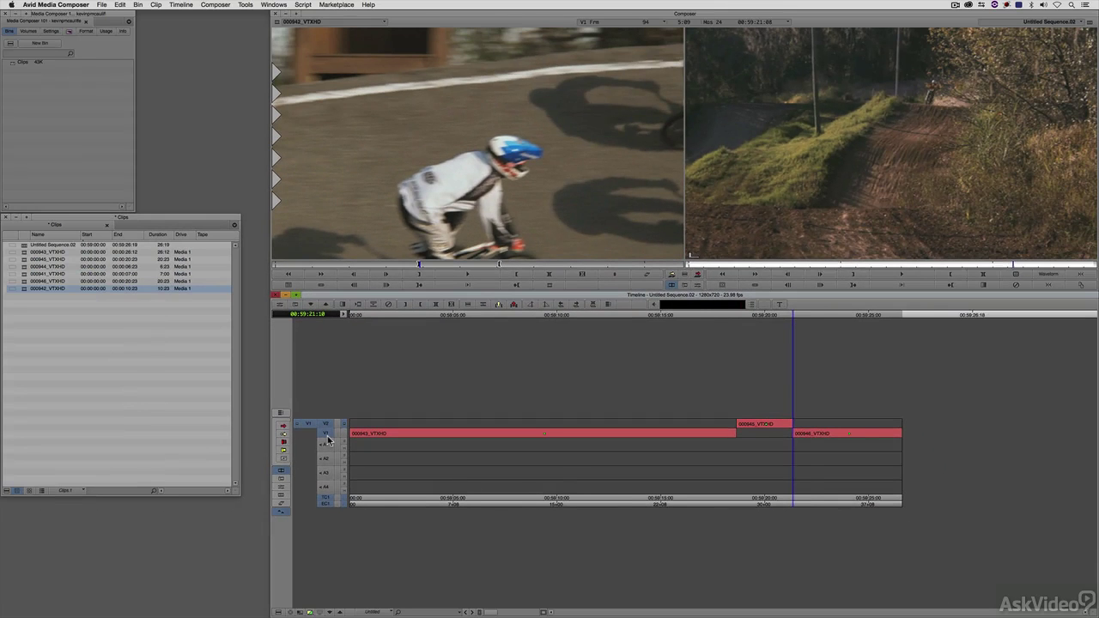
pyautogui.hotkey('ctrl', 'r')
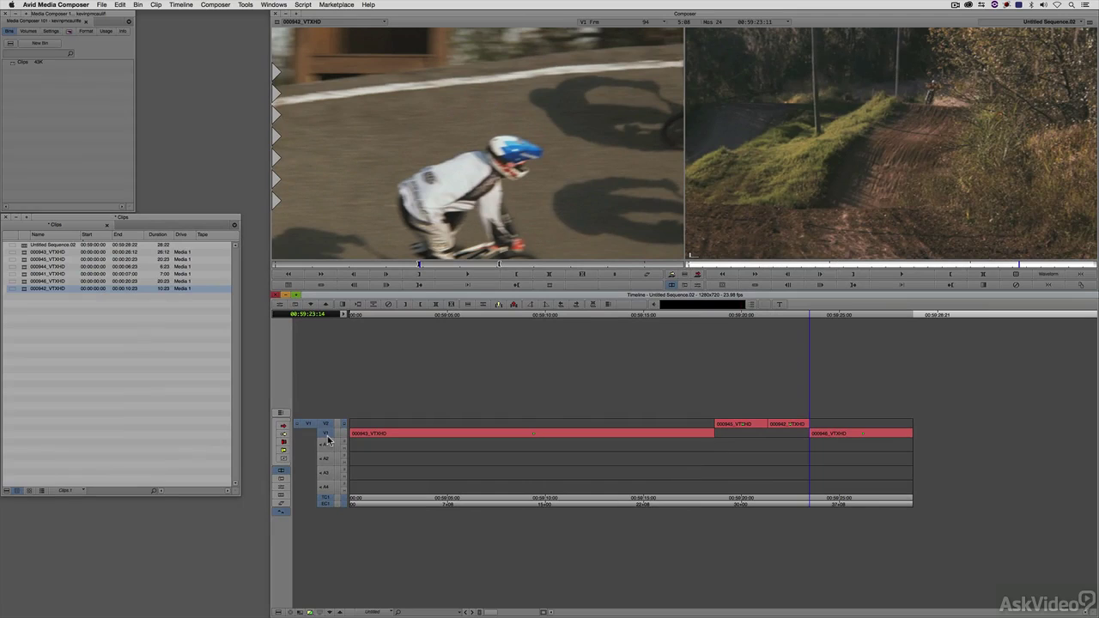